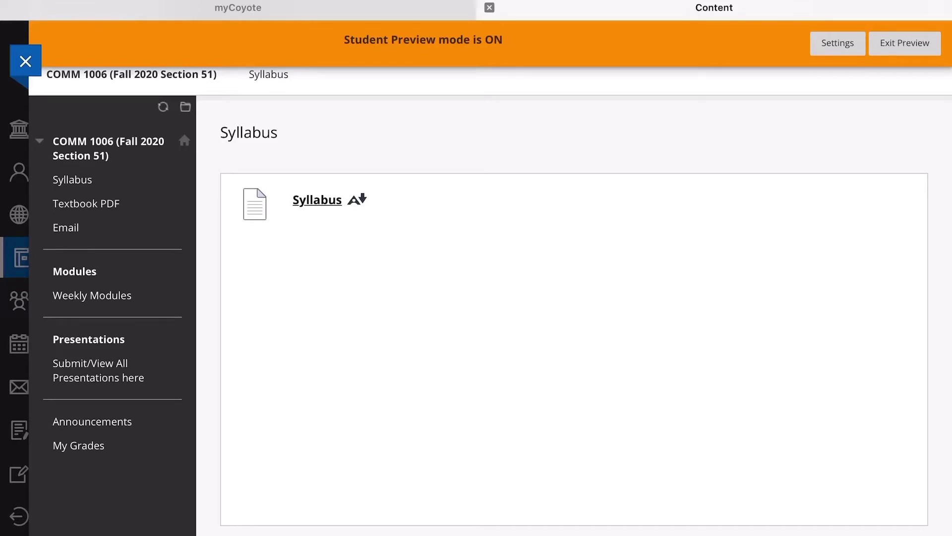
{"action": "scroll", "coordinate": [574, 317], "scroll_direction": "down", "scroll_amount": 2}
{"action": "left_click", "coordinate": [204, 300]}
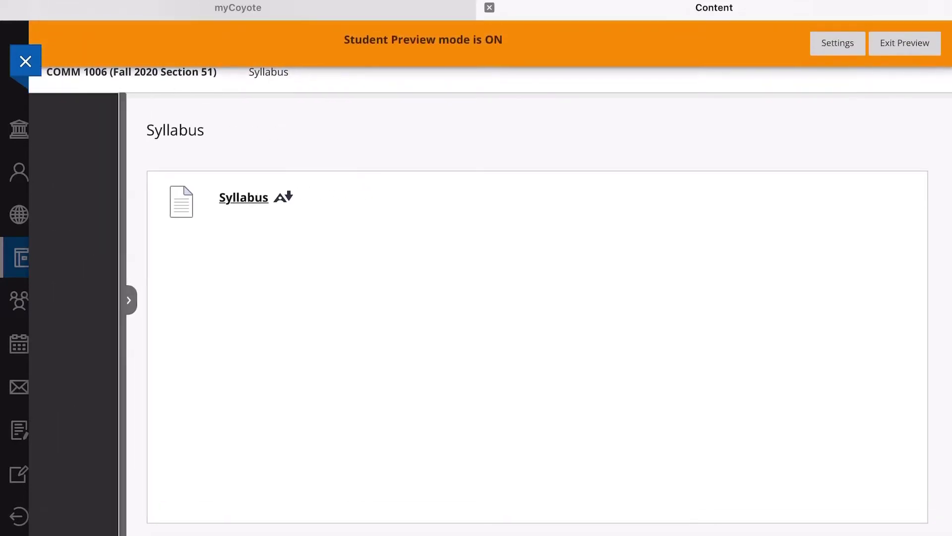
{"action": "left_click", "coordinate": [39, 300]}
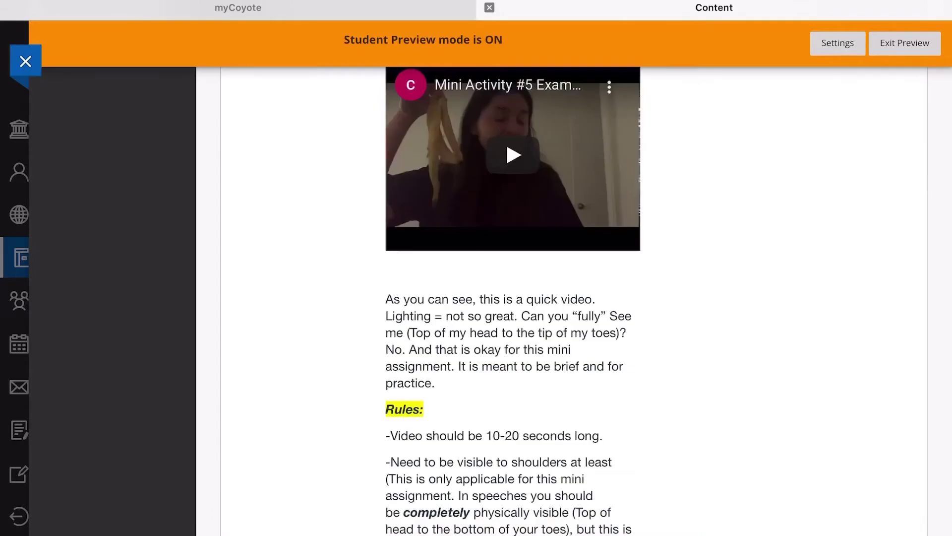
- Start a new thread in the Speech #2: Cultural Artifacts Speech forum with the subject "Speech #2" and begin editing its message body
{"action": "scroll", "coordinate": [575, 298], "scroll_direction": "down", "scroll_amount": 10}
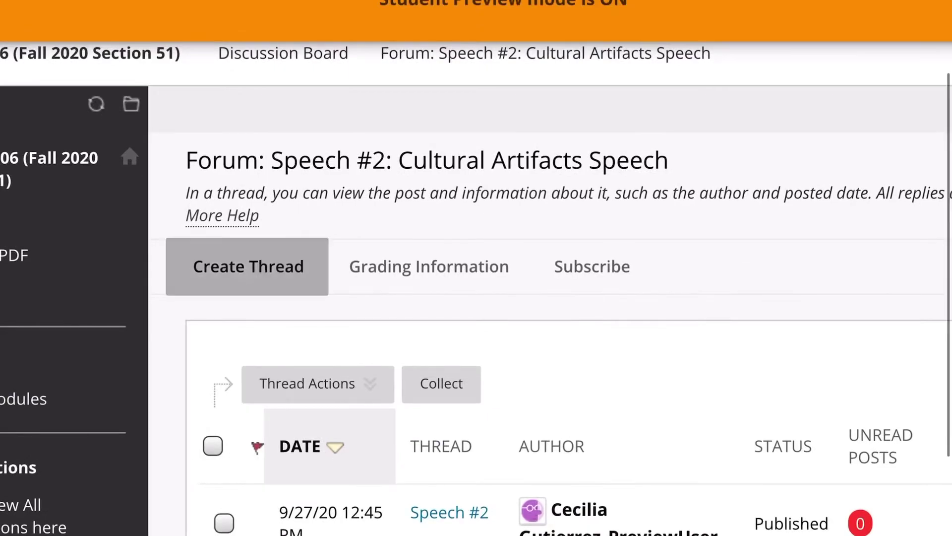
{"action": "left_click", "coordinate": [260, 211]}
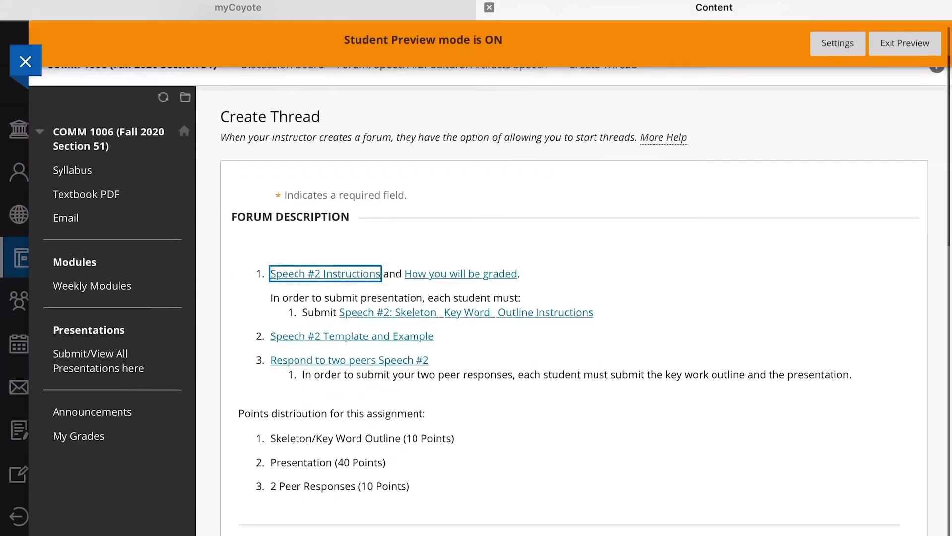
{"action": "scroll", "coordinate": [496, 297], "scroll_direction": "down", "scroll_amount": 5}
{"action": "left_click", "coordinate": [388, 232]}
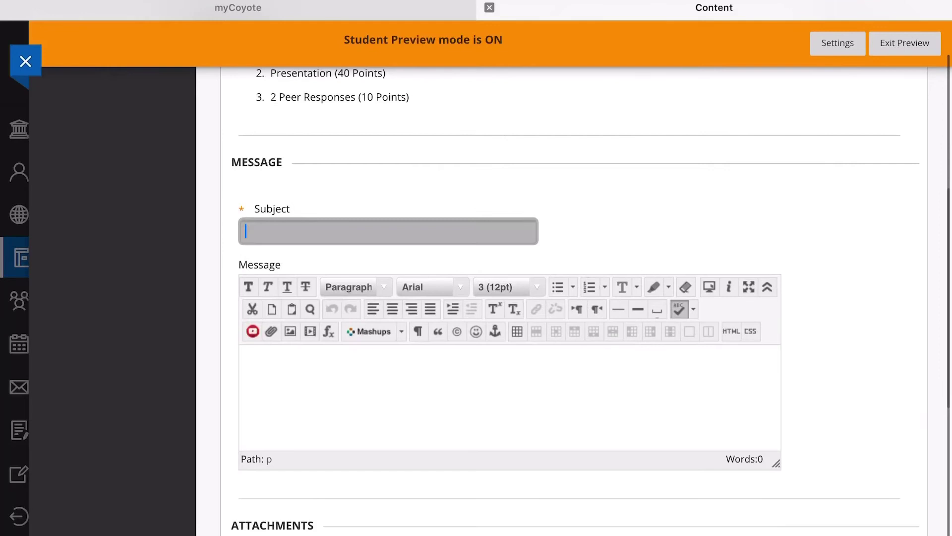
{"action": "type", "text": "Speech #2"}
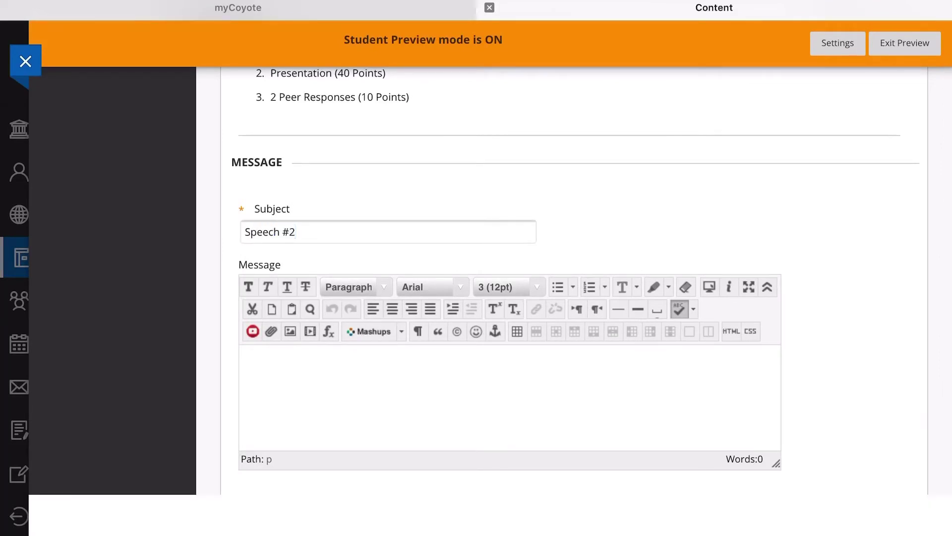
{"action": "scroll", "coordinate": [496, 298], "scroll_direction": "down", "scroll_amount": 3}
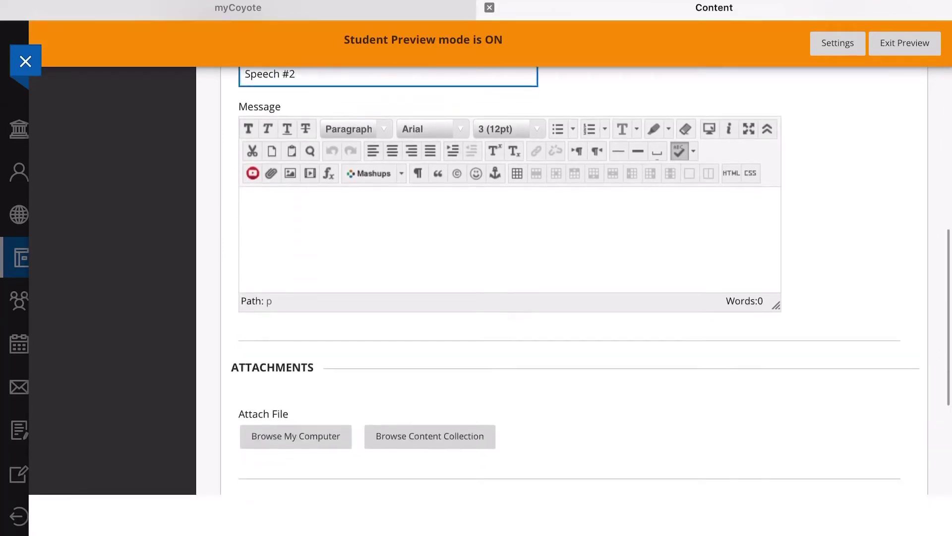
{"action": "left_click", "coordinate": [510, 239]}
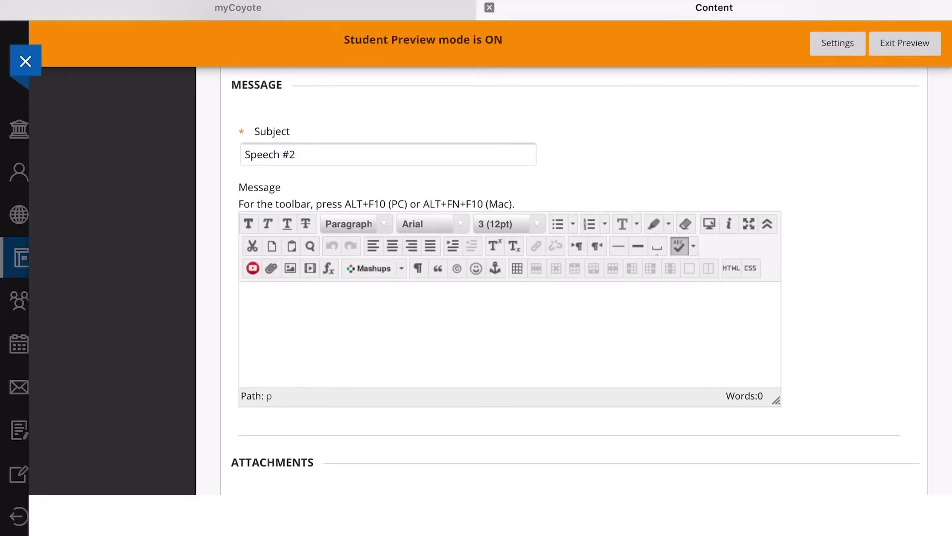
{"action": "left_click", "coordinate": [244, 294]}
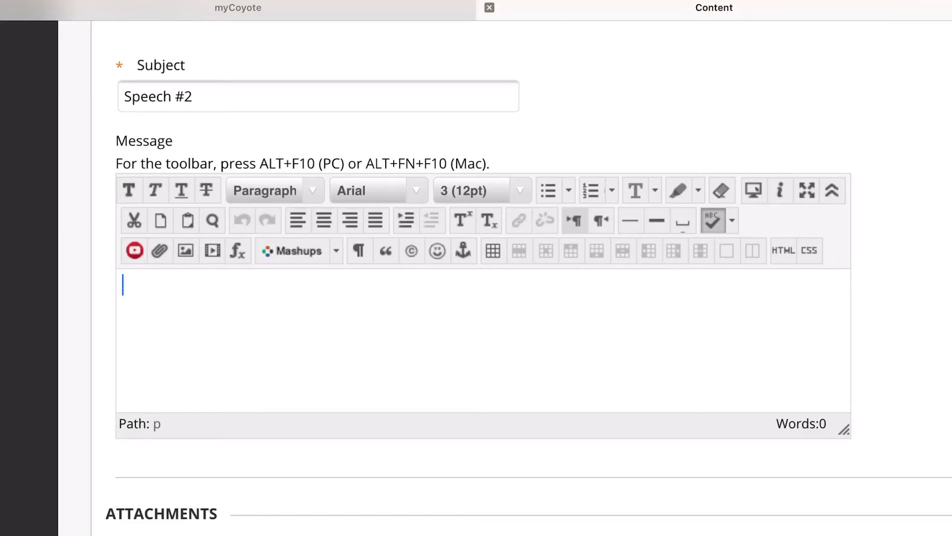
- Collapse the message editor's formatting tools to a single row and expand them back to the full set
{"action": "left_click", "coordinate": [832, 190]}
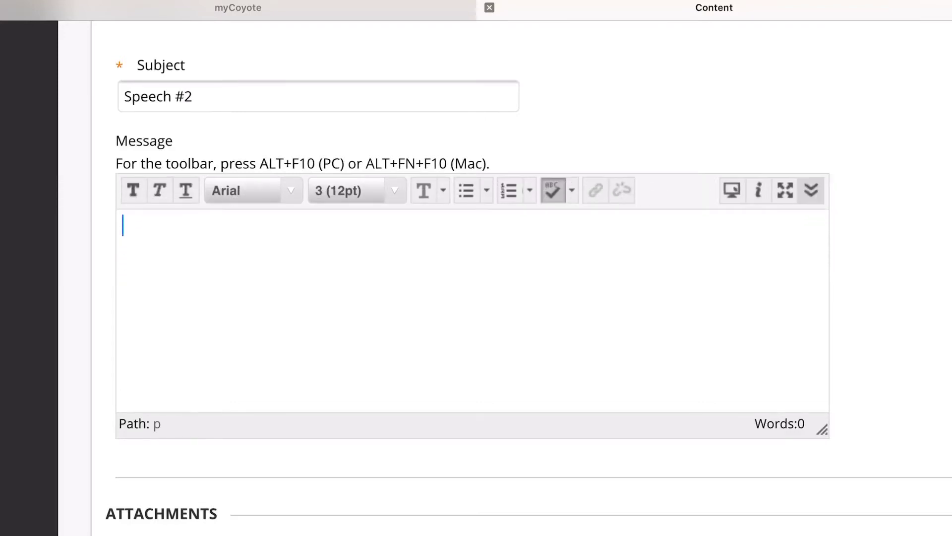
{"action": "left_click", "coordinate": [811, 190]}
{"action": "left_click", "coordinate": [832, 190]}
{"action": "left_click", "coordinate": [811, 190]}
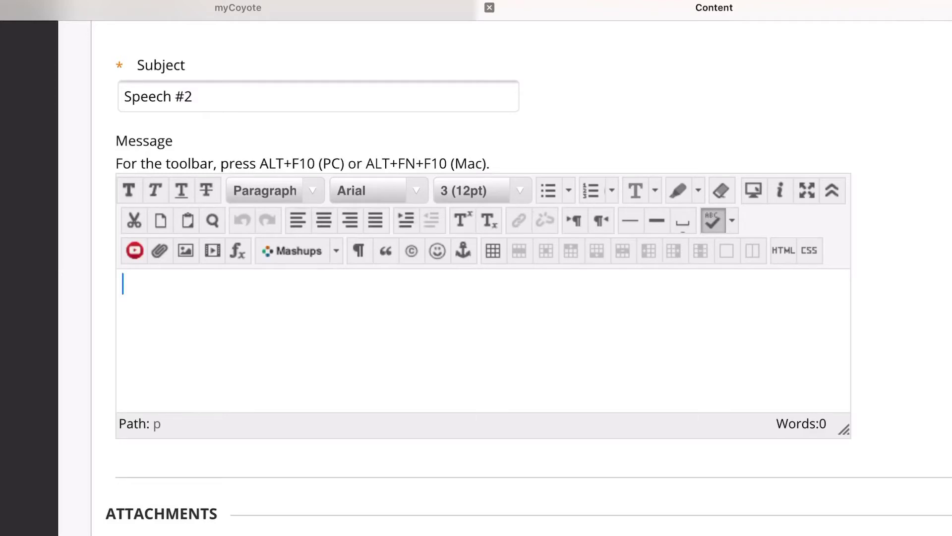
{"action": "left_click", "coordinate": [336, 250]}
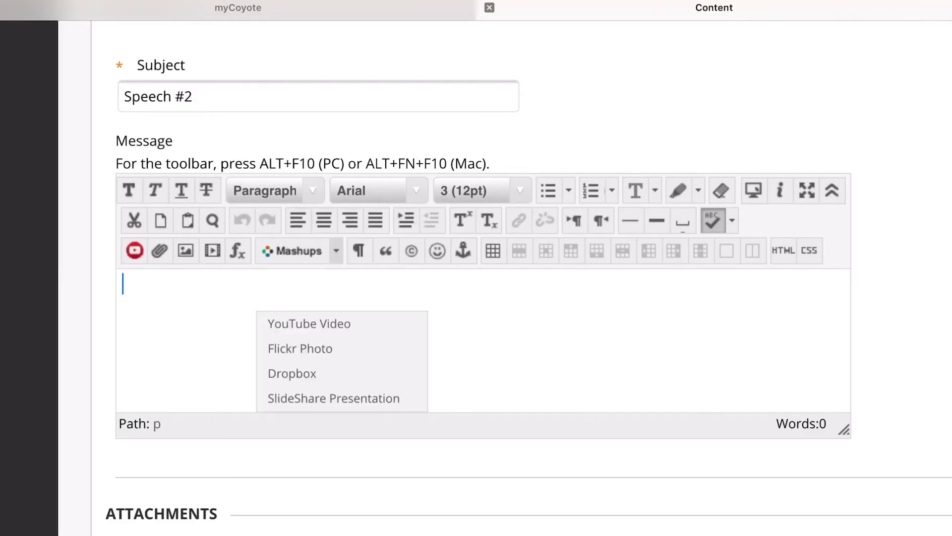
{"action": "left_click", "coordinate": [309, 323]}
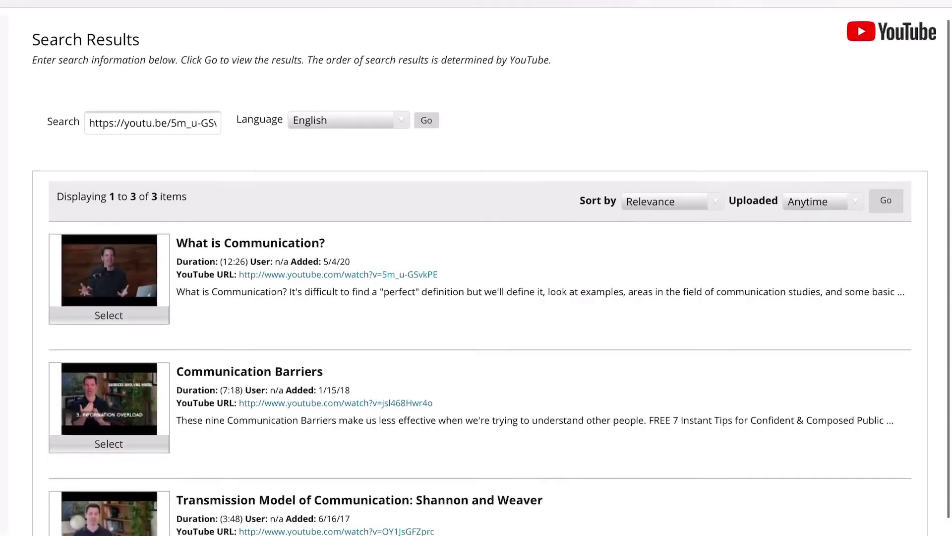
{"action": "scroll", "coordinate": [476, 297], "scroll_direction": "up", "scroll_amount": 1}
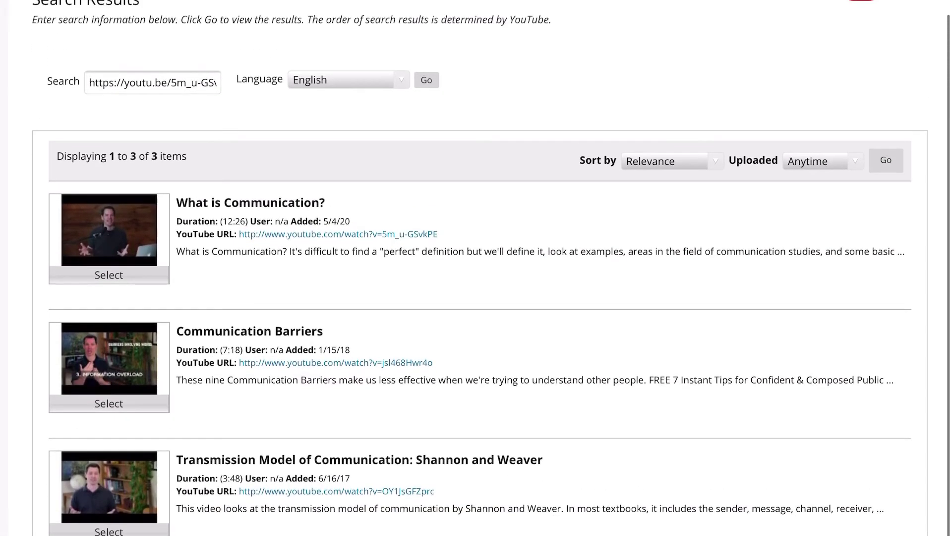
{"action": "scroll", "coordinate": [476, 268], "scroll_direction": "up", "scroll_amount": 2}
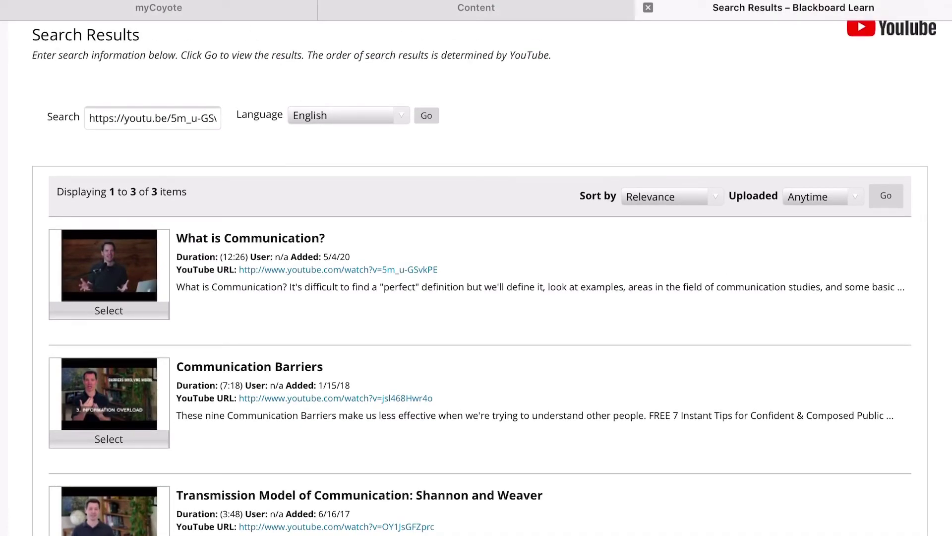
{"action": "left_click", "coordinate": [108, 310]}
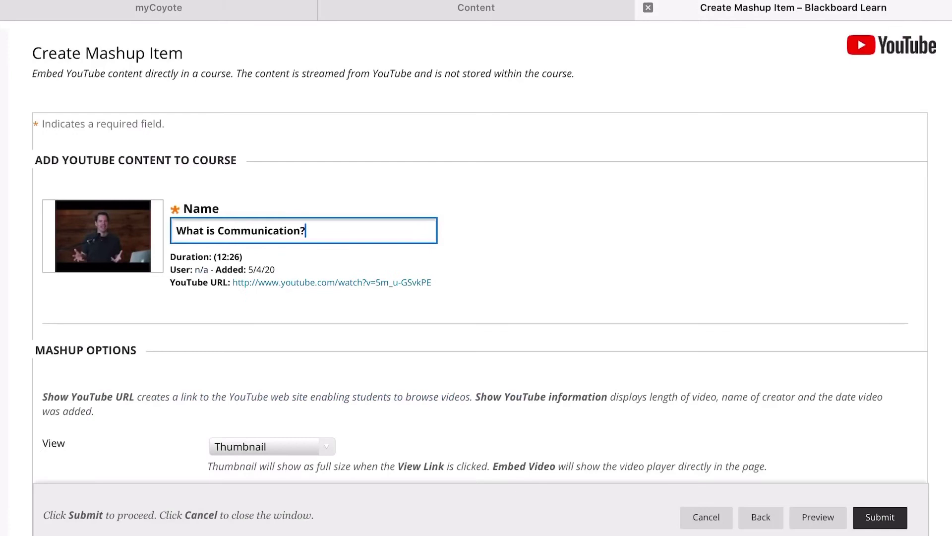
- Set the mashup to show the YouTube URL and submit it into the thread message
{"action": "scroll", "coordinate": [476, 298], "scroll_direction": "down", "scroll_amount": 1}
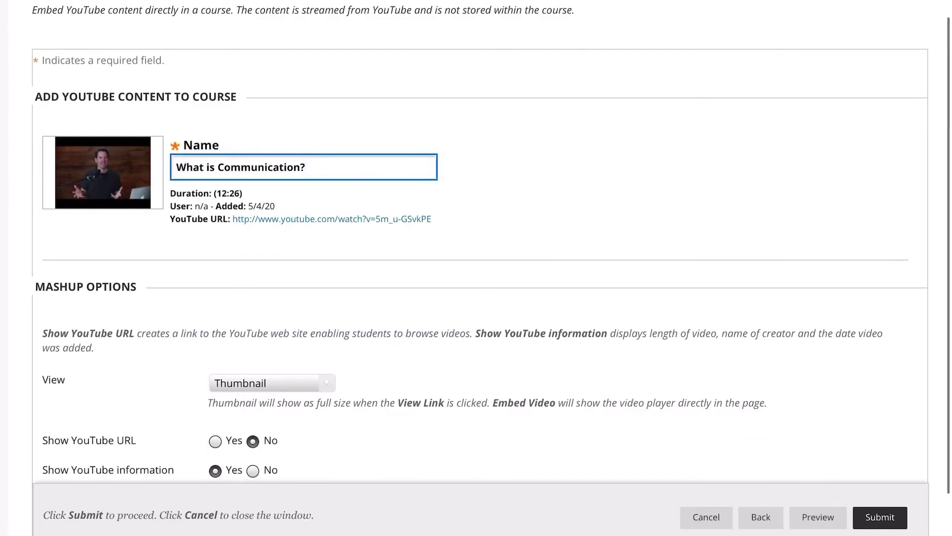
{"action": "scroll", "coordinate": [476, 268], "scroll_direction": "down", "scroll_amount": 2}
{"action": "scroll", "coordinate": [476, 268], "scroll_direction": "up", "scroll_amount": 2}
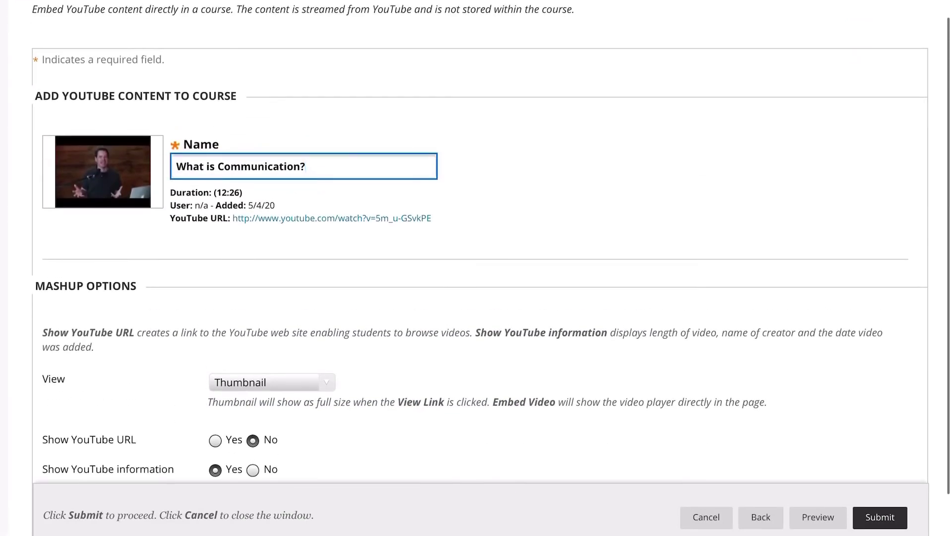
{"action": "scroll", "coordinate": [476, 268], "scroll_direction": "down", "scroll_amount": 2}
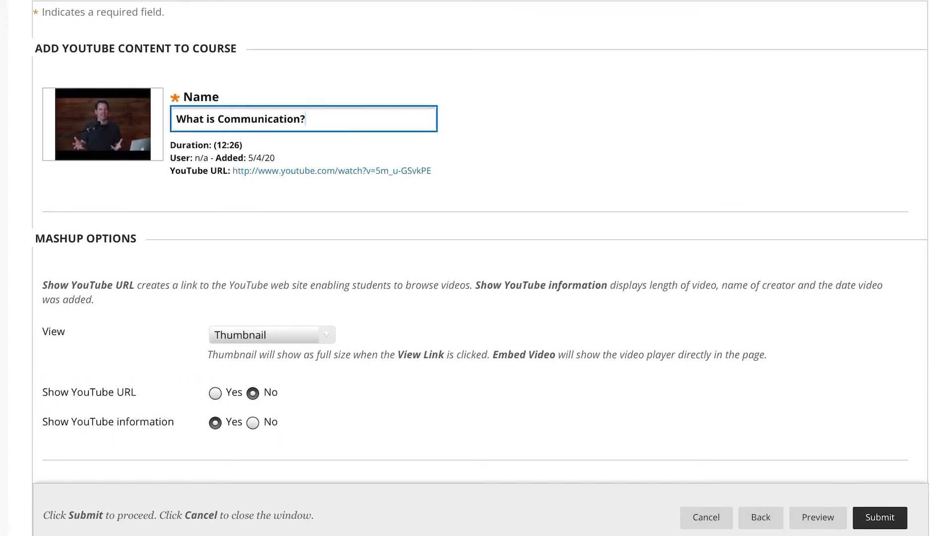
{"action": "left_click", "coordinate": [214, 393]}
{"action": "scroll", "coordinate": [476, 267], "scroll_direction": "up", "scroll_amount": 1}
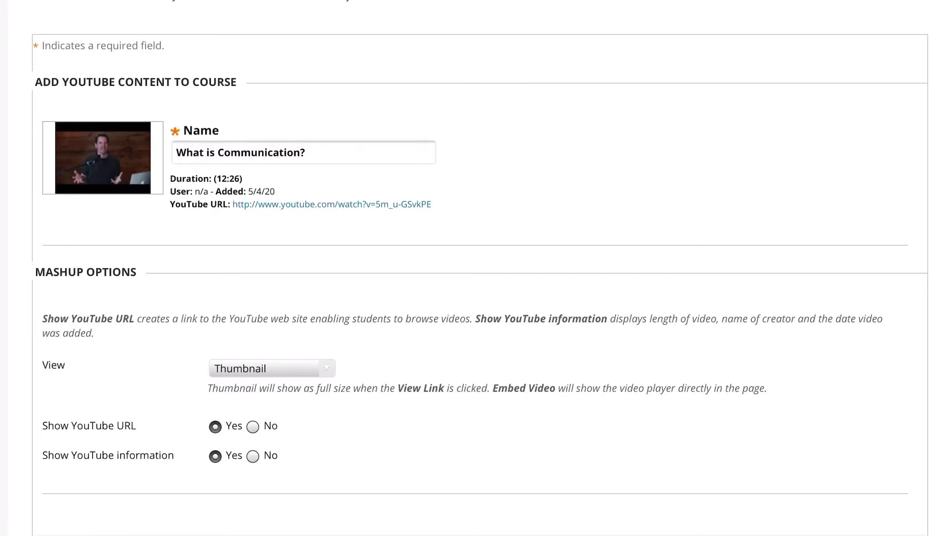
{"action": "scroll", "coordinate": [476, 268], "scroll_direction": "down", "scroll_amount": 1}
{"action": "scroll", "coordinate": [476, 268], "scroll_direction": "up", "scroll_amount": 1}
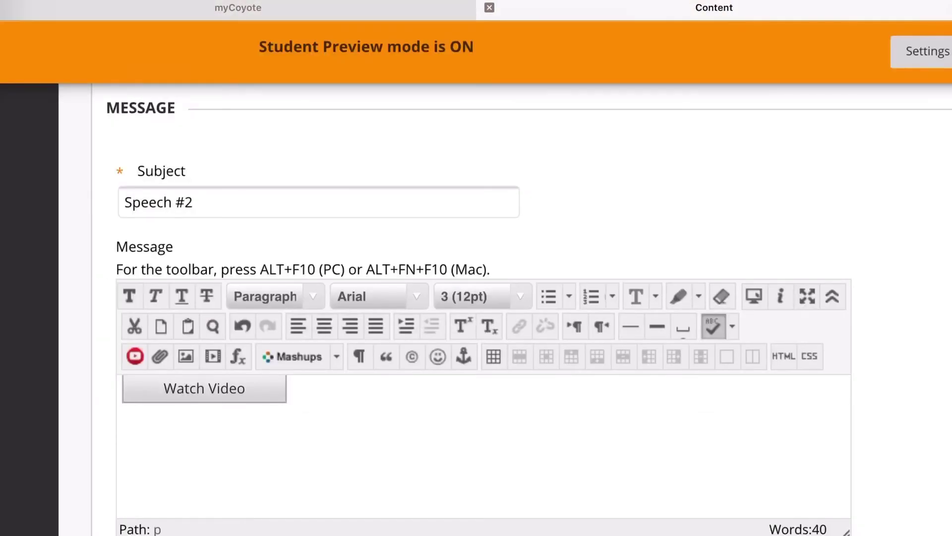
- Check the inserted video in the message body and submit the Speech #2 thread
{"action": "scroll", "coordinate": [484, 446], "scroll_direction": "up", "scroll_amount": 3}
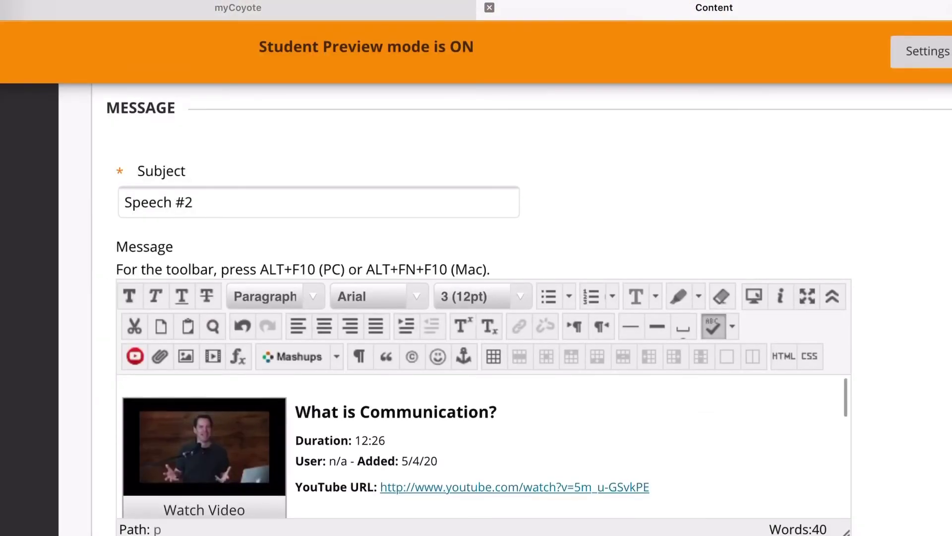
{"action": "scroll", "coordinate": [484, 447], "scroll_direction": "down", "scroll_amount": 1}
{"action": "scroll", "coordinate": [484, 446], "scroll_direction": "up", "scroll_amount": 1}
{"action": "scroll", "coordinate": [484, 447], "scroll_direction": "down", "scroll_amount": 1}
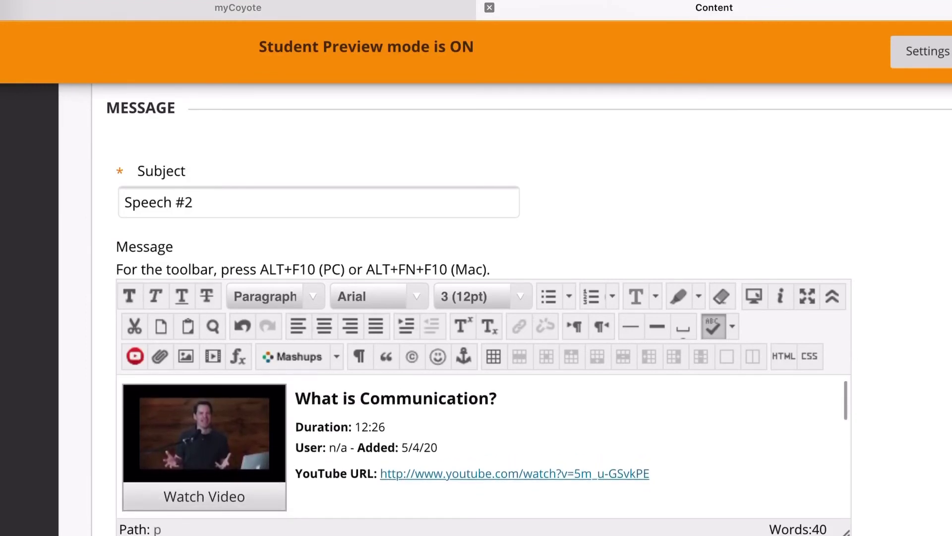
{"action": "scroll", "coordinate": [485, 442], "scroll_direction": "down", "scroll_amount": 2}
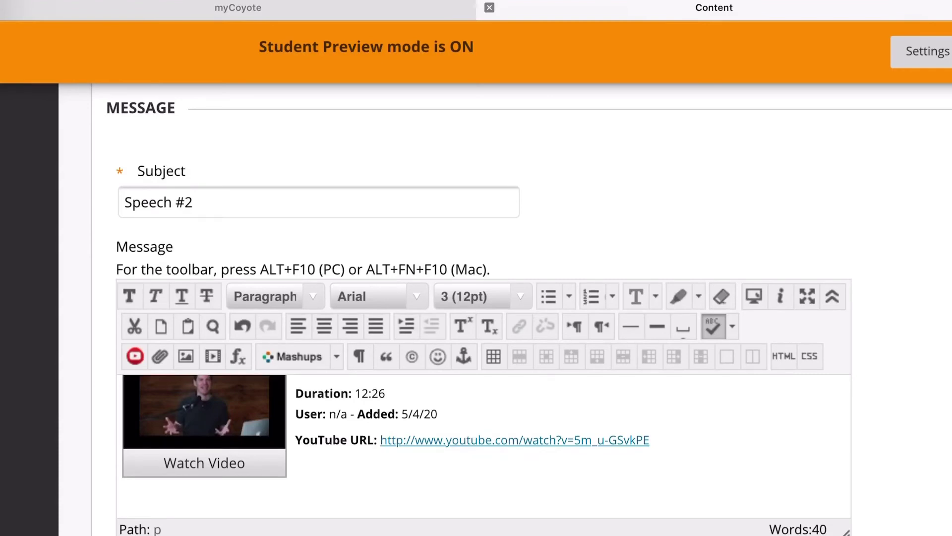
{"action": "scroll", "coordinate": [476, 307], "scroll_direction": "down", "scroll_amount": 3}
{"action": "scroll", "coordinate": [476, 307], "scroll_direction": "down", "scroll_amount": 4}
{"action": "scroll", "coordinate": [476, 308], "scroll_direction": "down", "scroll_amount": 5}
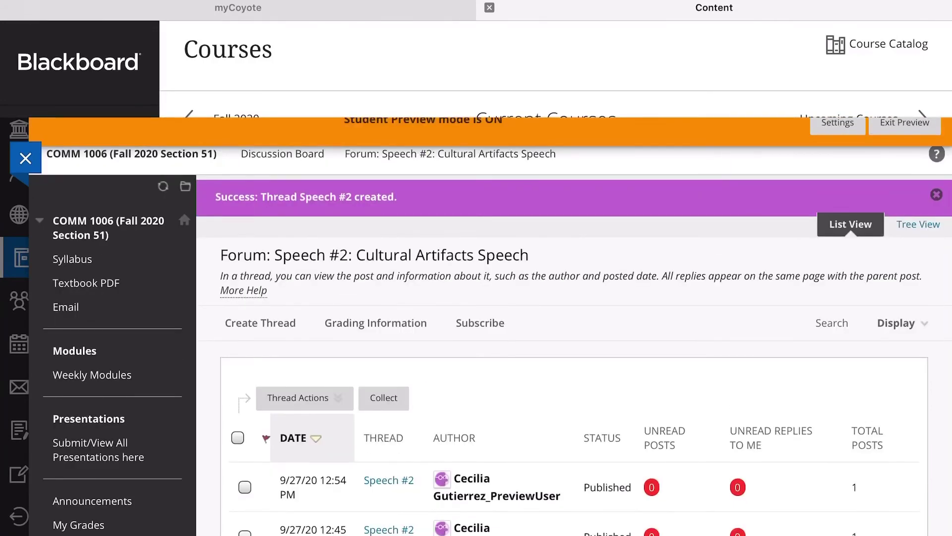
- Open the newly posted Speech #2 thread and check its video in the player and the layout of the post
{"action": "scroll", "coordinate": [490, 340], "scroll_direction": "down", "scroll_amount": 2}
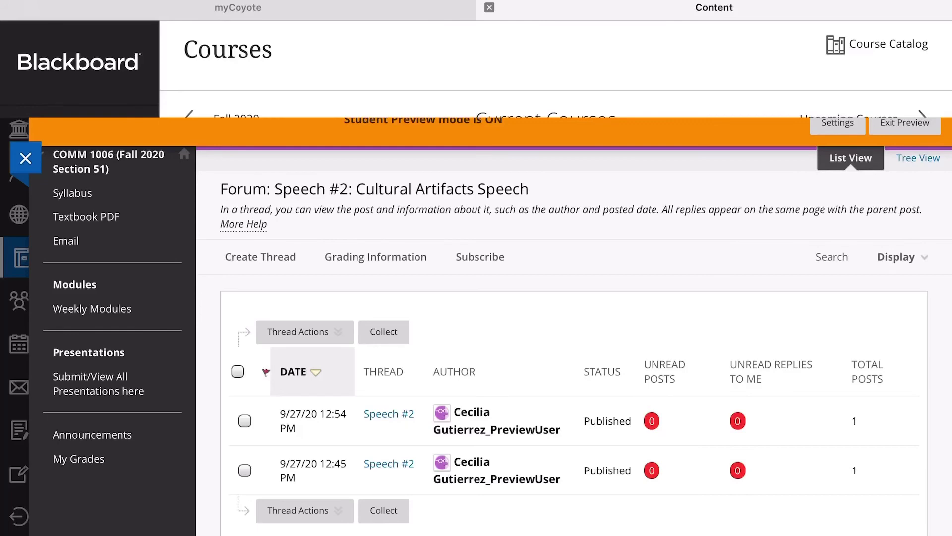
{"action": "left_click", "coordinate": [388, 413]}
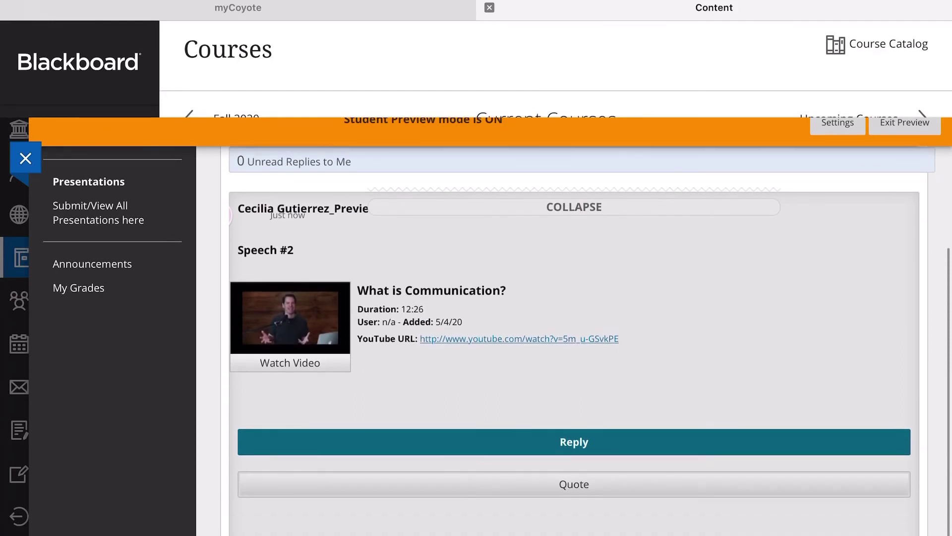
{"action": "left_click", "coordinate": [290, 363]}
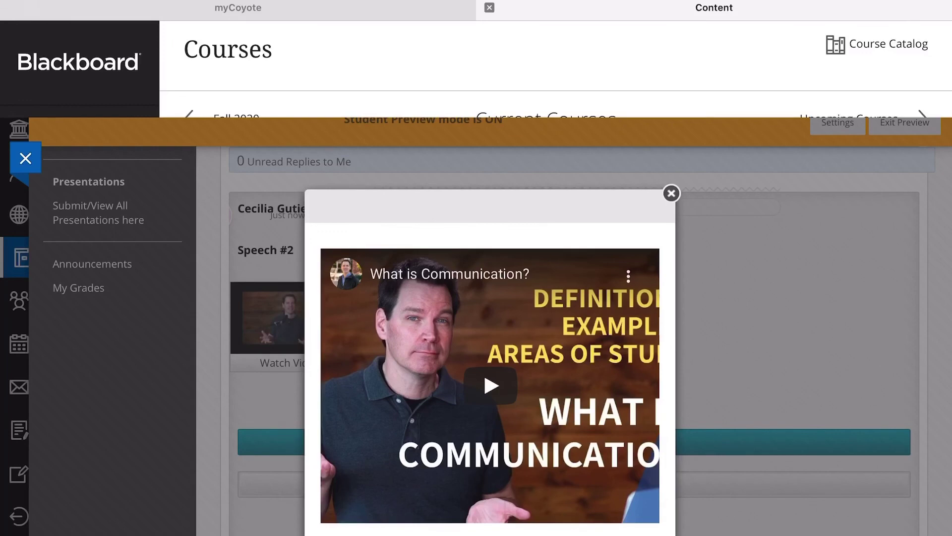
{"action": "left_click", "coordinate": [672, 193]}
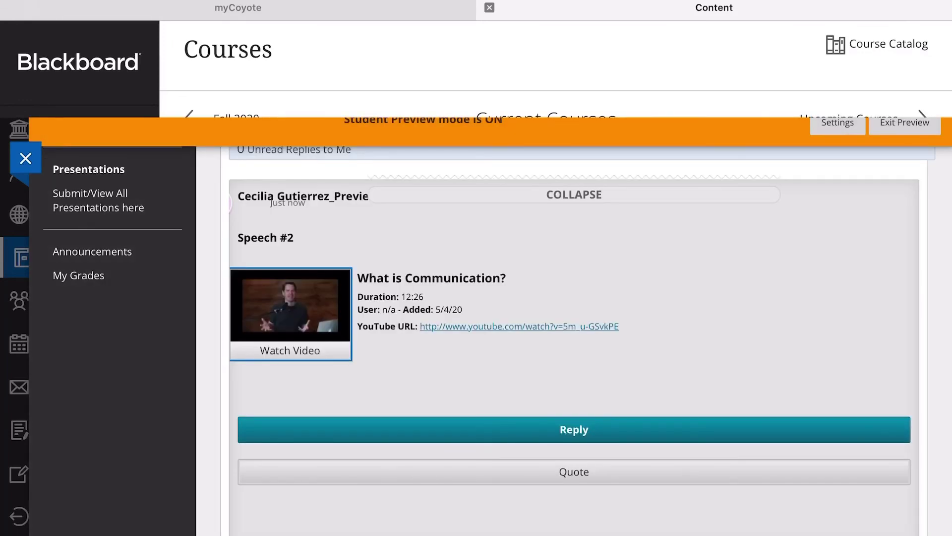
{"action": "scroll", "coordinate": [574, 327], "scroll_direction": "up", "scroll_amount": 5}
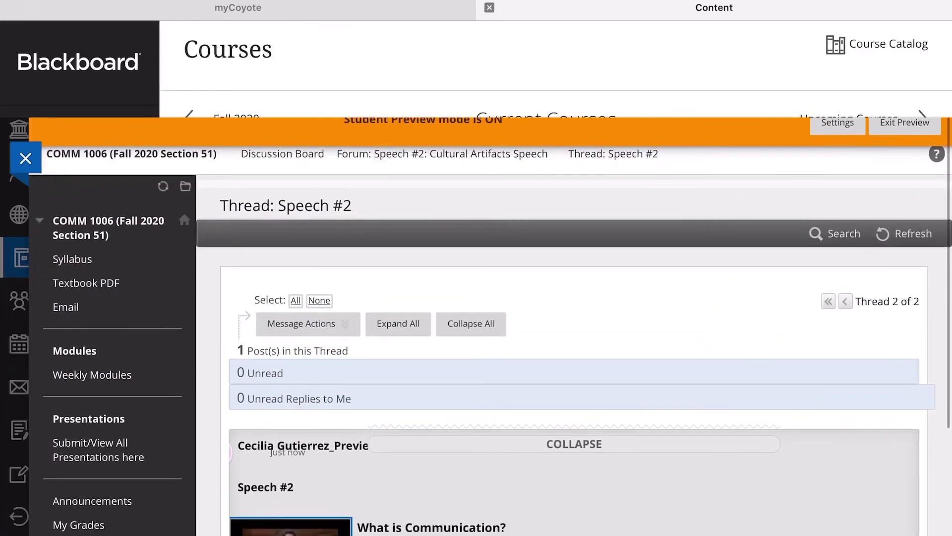
{"action": "scroll", "coordinate": [570, 342], "scroll_direction": "down", "scroll_amount": 4}
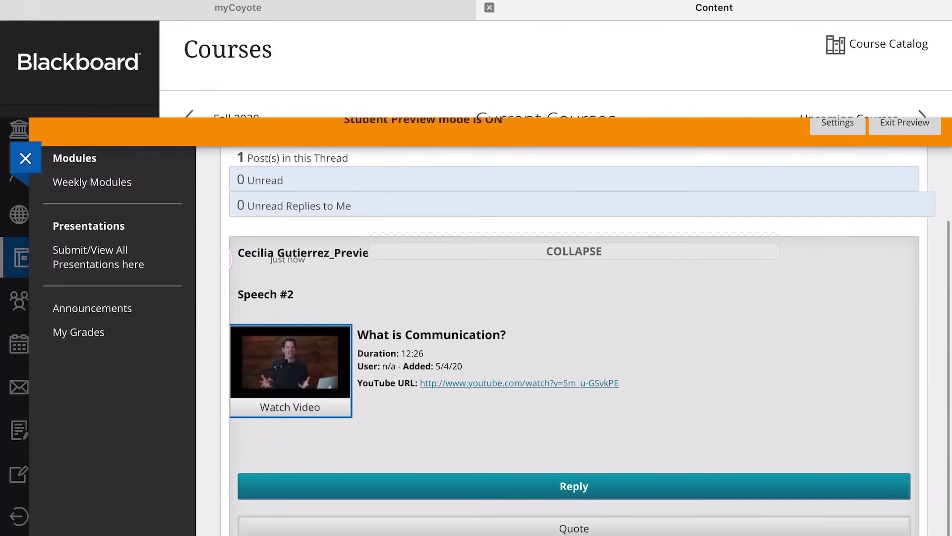
{"action": "scroll", "coordinate": [571, 327], "scroll_direction": "down", "scroll_amount": 3}
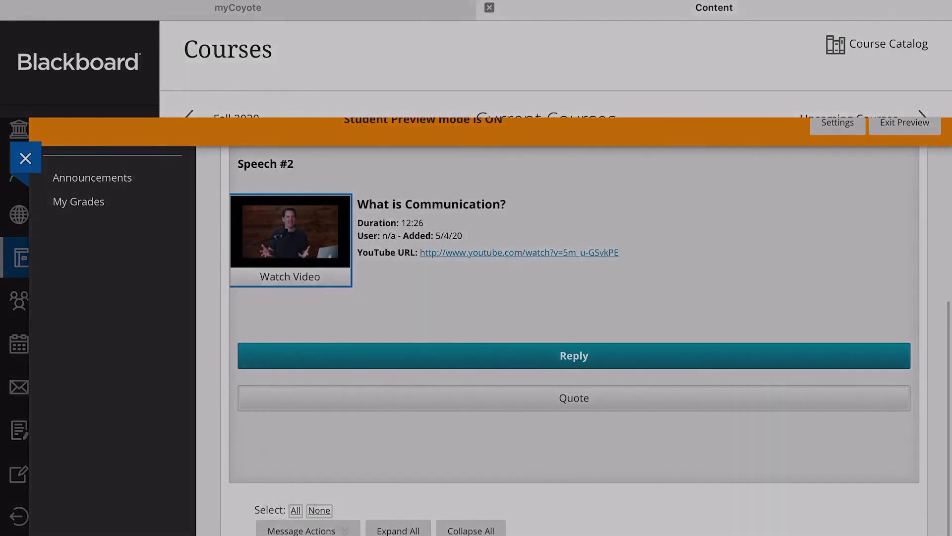